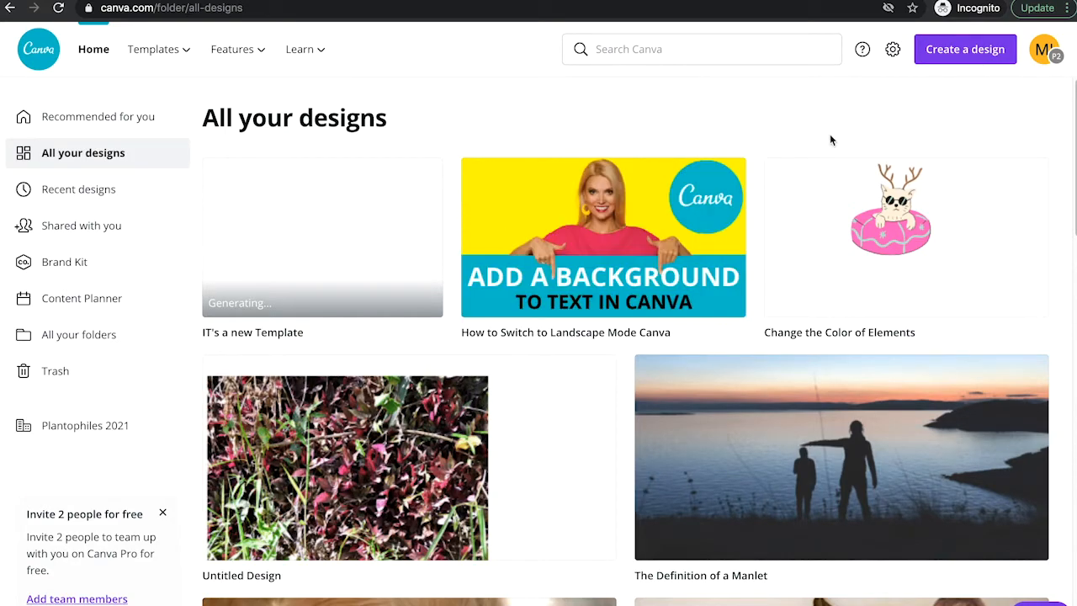
Step: Create a new custom-size design of 1280 x 720 px
left_click(967, 50)
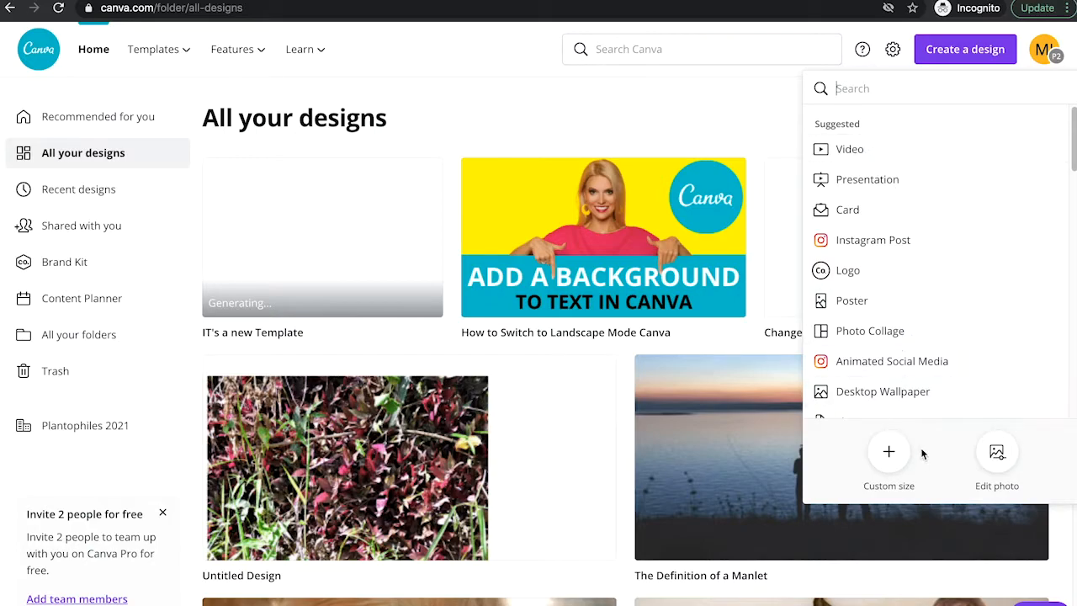
left_click(890, 453)
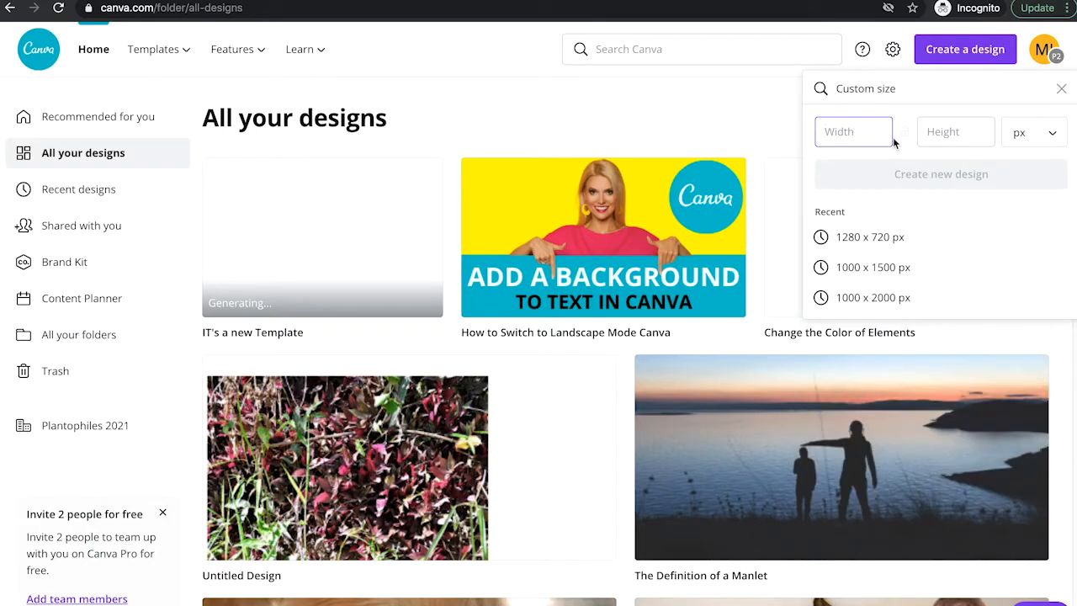
type("1280")
key("Tab")
type("720")
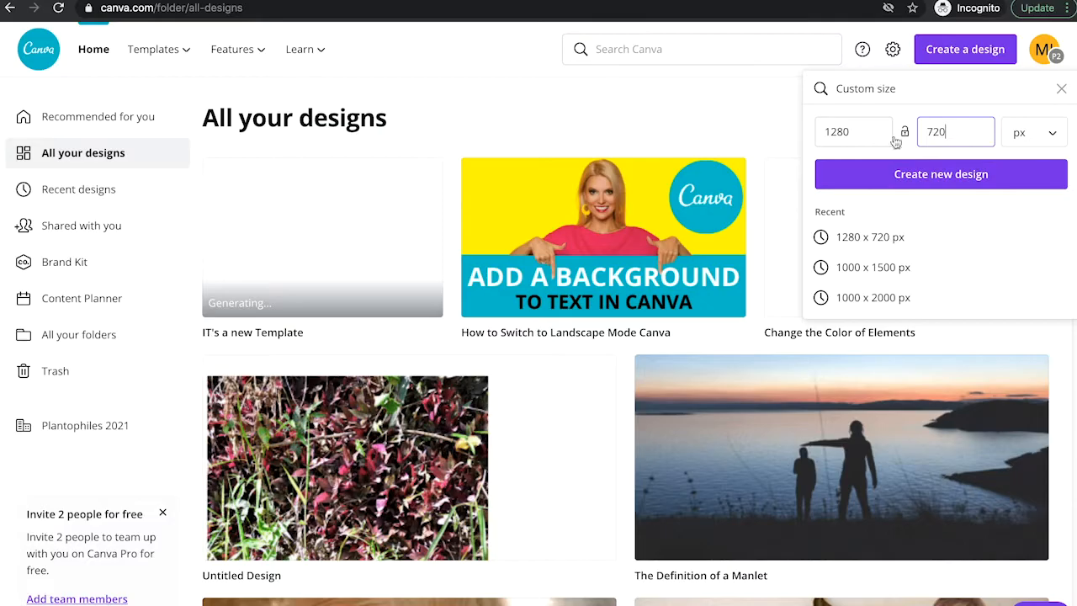
left_click(956, 172)
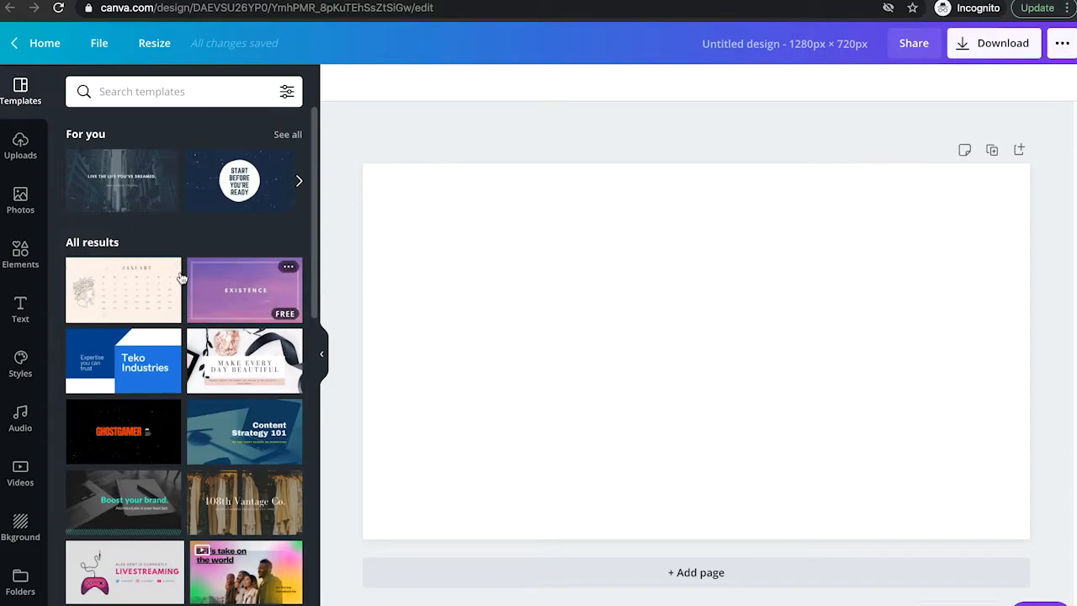
Step: Add the trending photo of the leather notebook and open magazine to the page and set it as the background
left_click(20, 200)
scroll(223, 277, "down", 1)
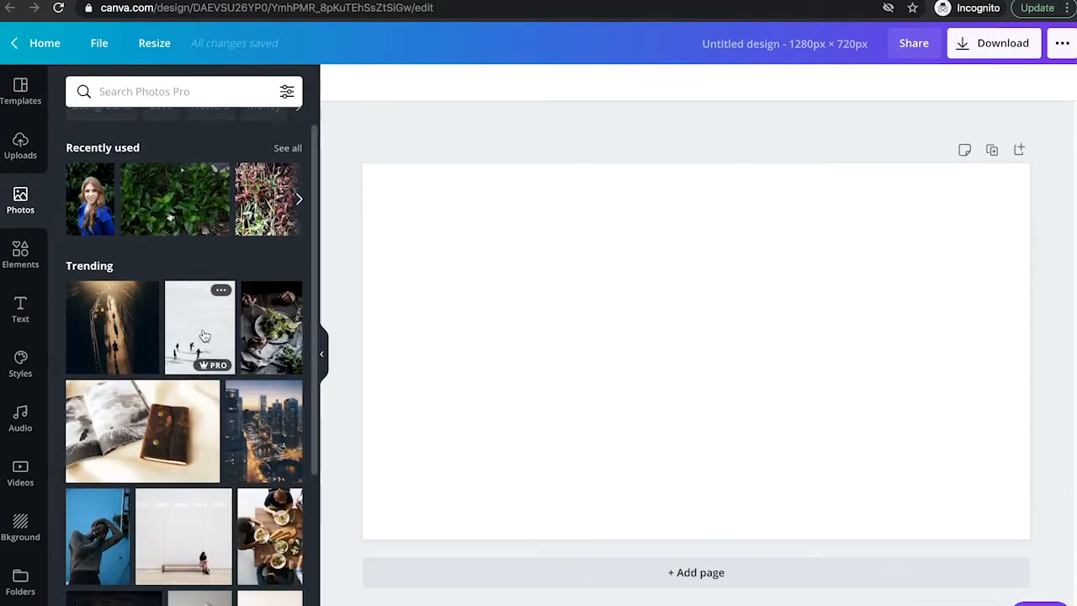
left_click_drag(160, 438, 719, 321)
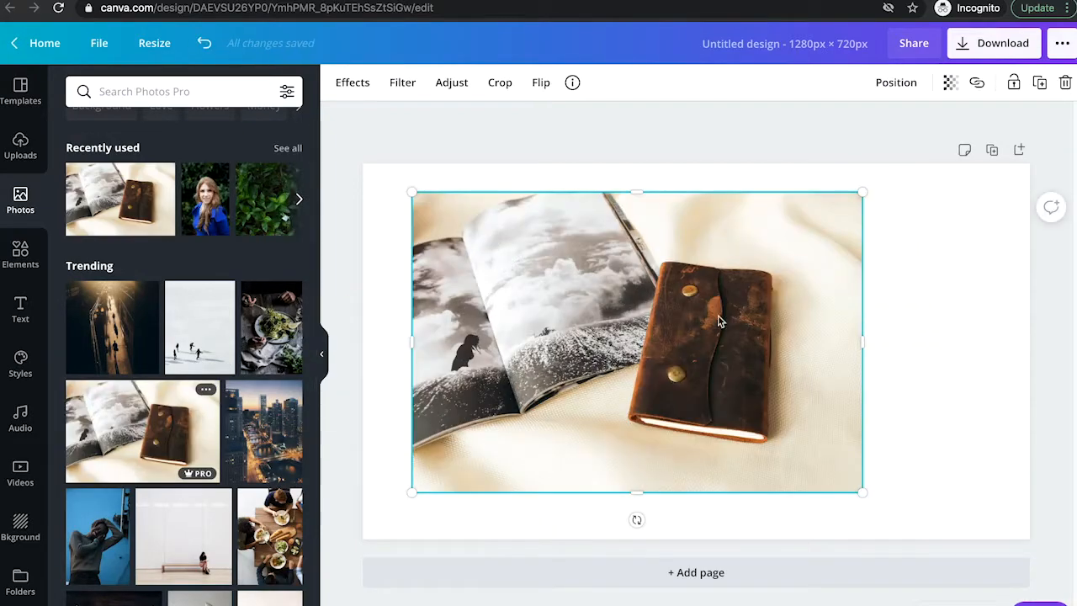
right_click(753, 334)
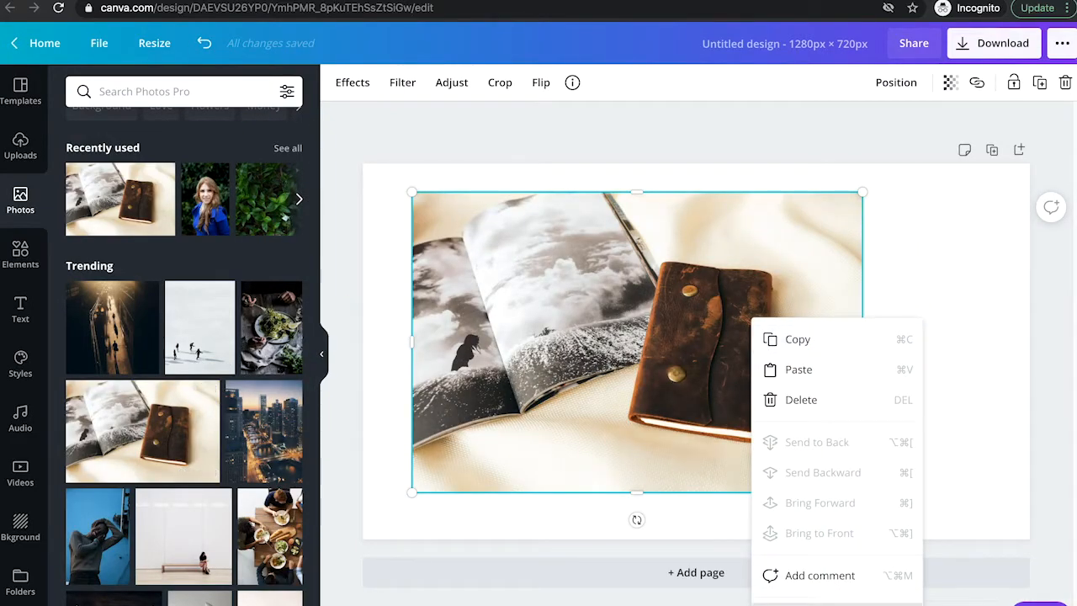
left_click(791, 599)
Step: Add a second page and set the photo of the woman in the lavender field as its background
left_click(786, 589)
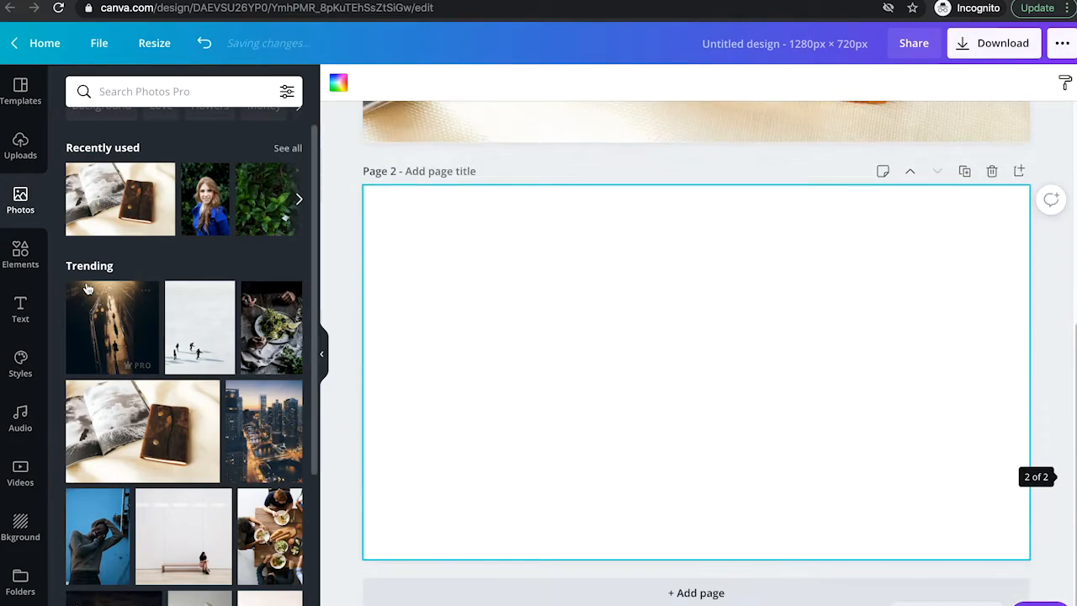
scroll(217, 433, "down", 5)
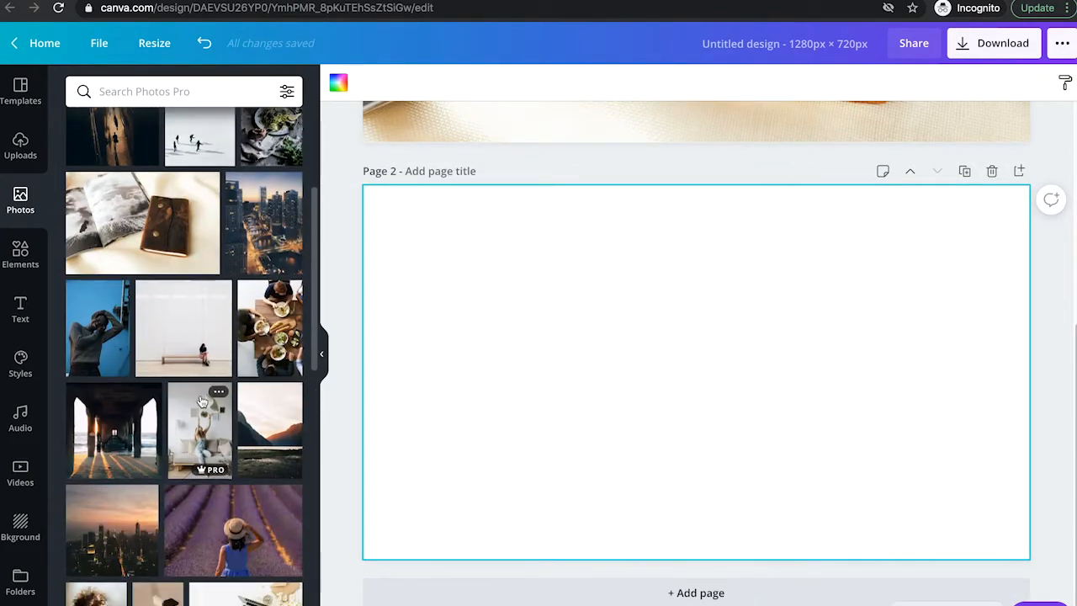
left_click_drag(219, 520, 711, 352)
right_click(711, 353)
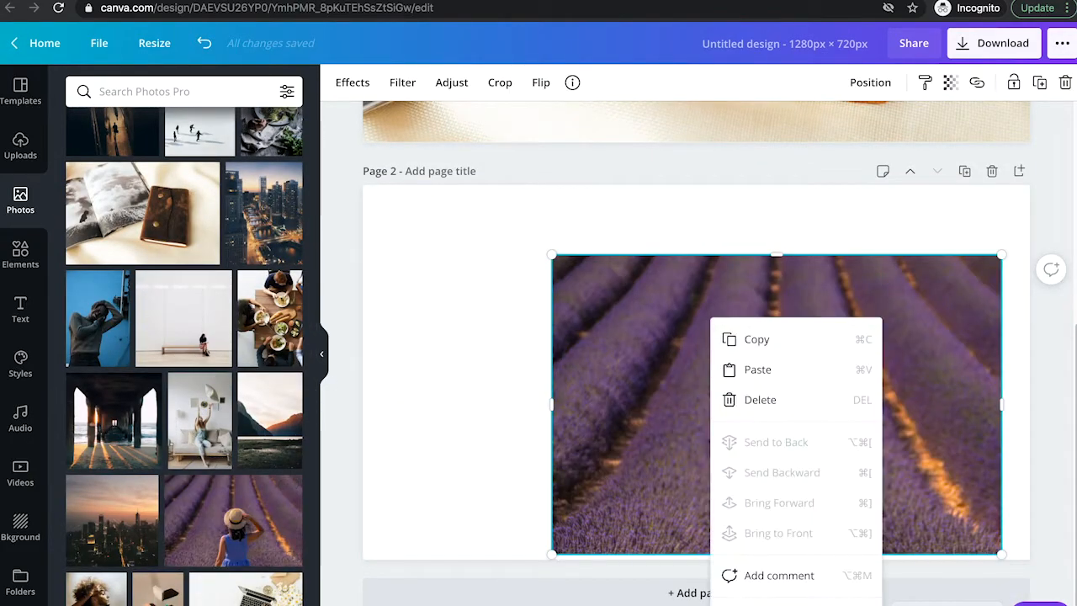
left_click(778, 604)
Step: Rename the design as "Project 1"
scroll(693, 427, "up", 5)
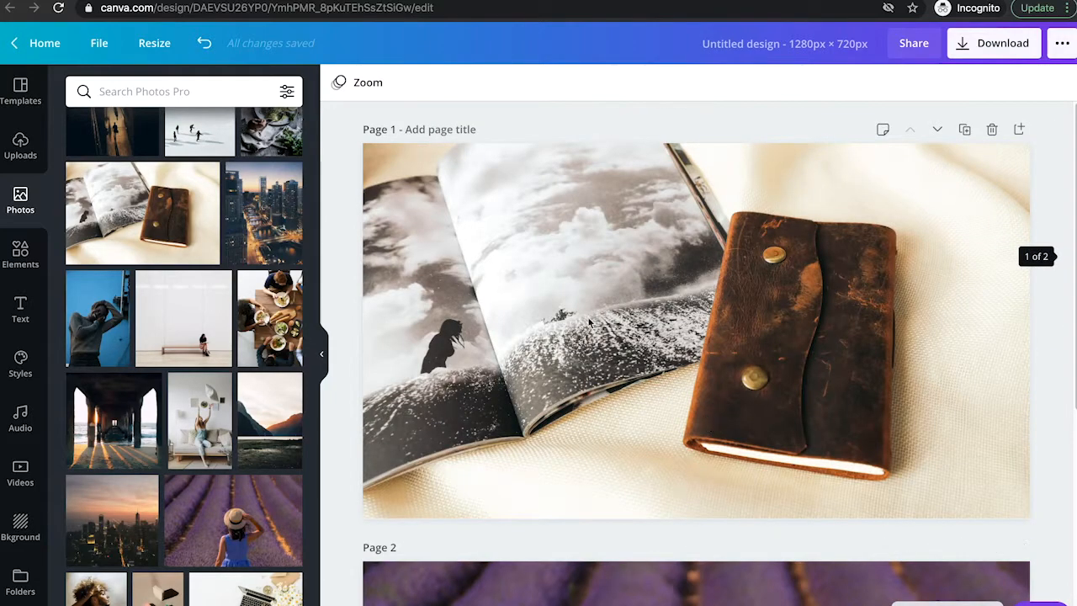
left_click(778, 47)
type("Project 1")
key("Return")
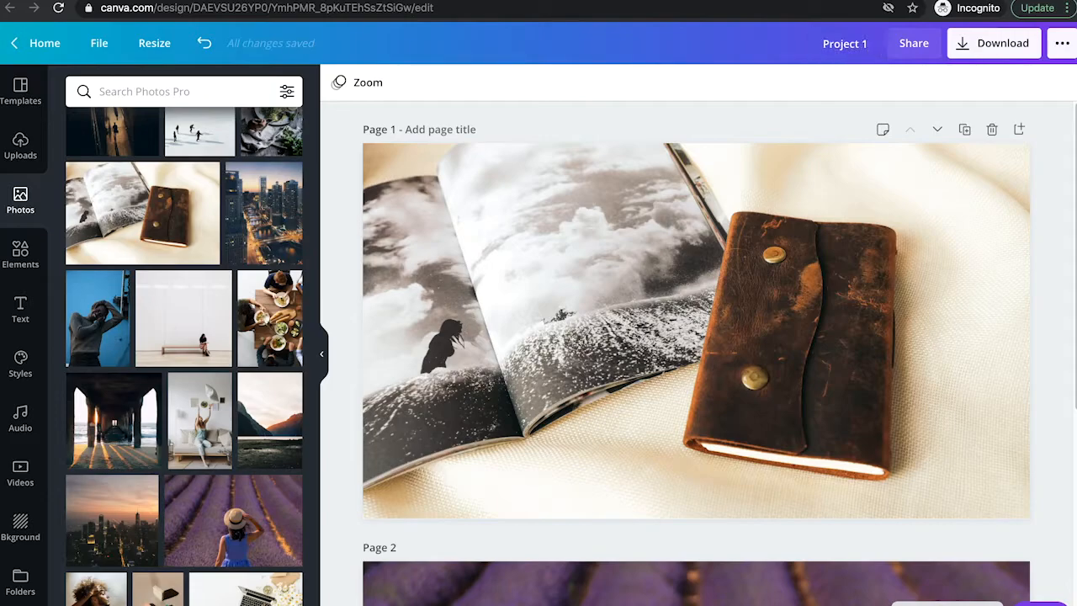
Step: Make a copy of the whole Project 1 design
scroll(717, 187, "down", 3)
scroll(707, 190, "up", 3)
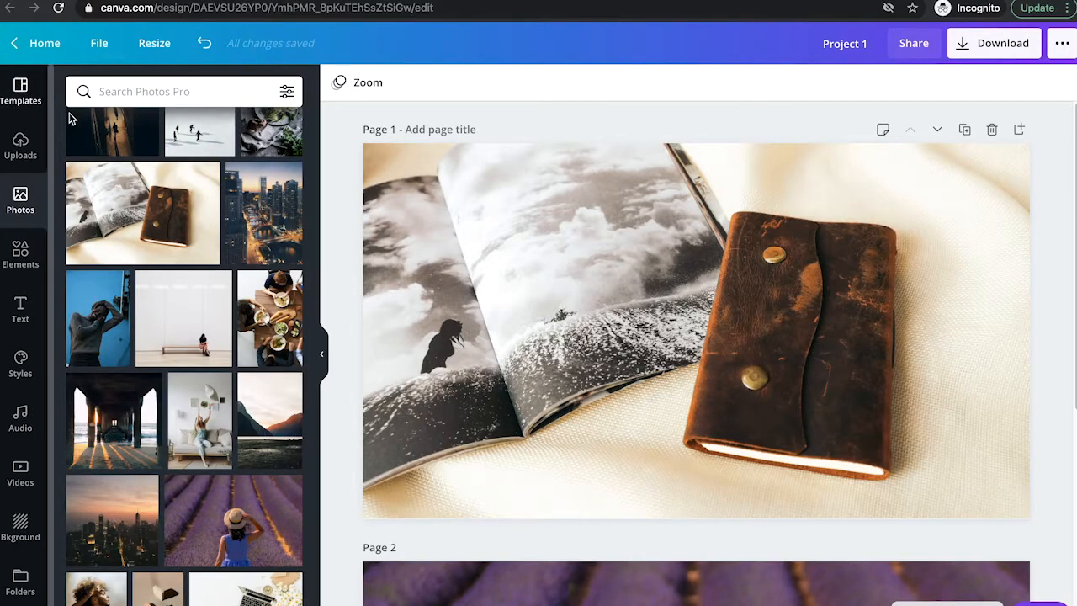
left_click(99, 46)
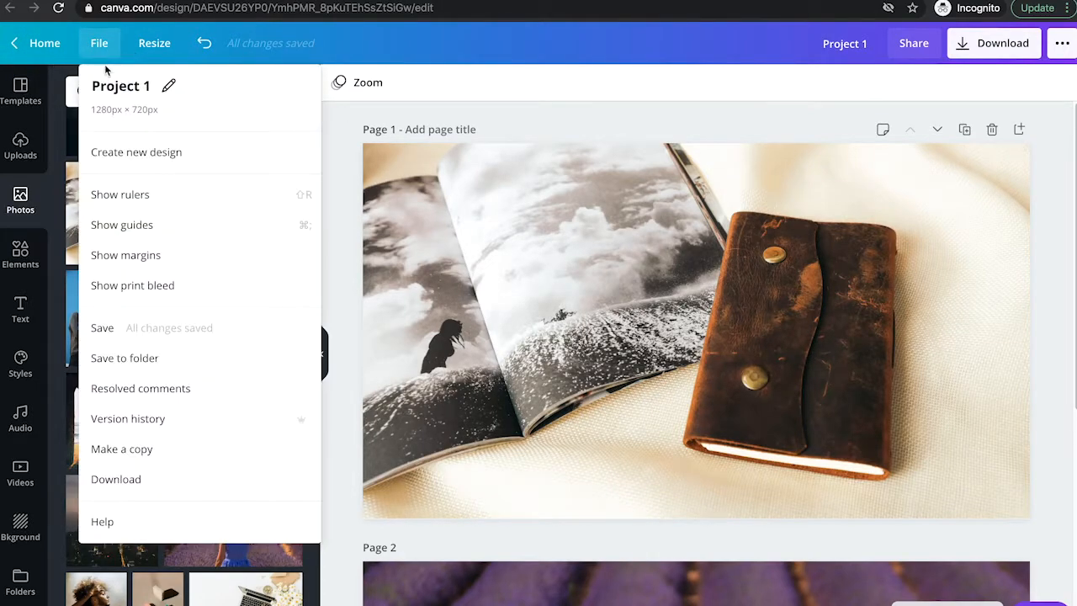
left_click(201, 454)
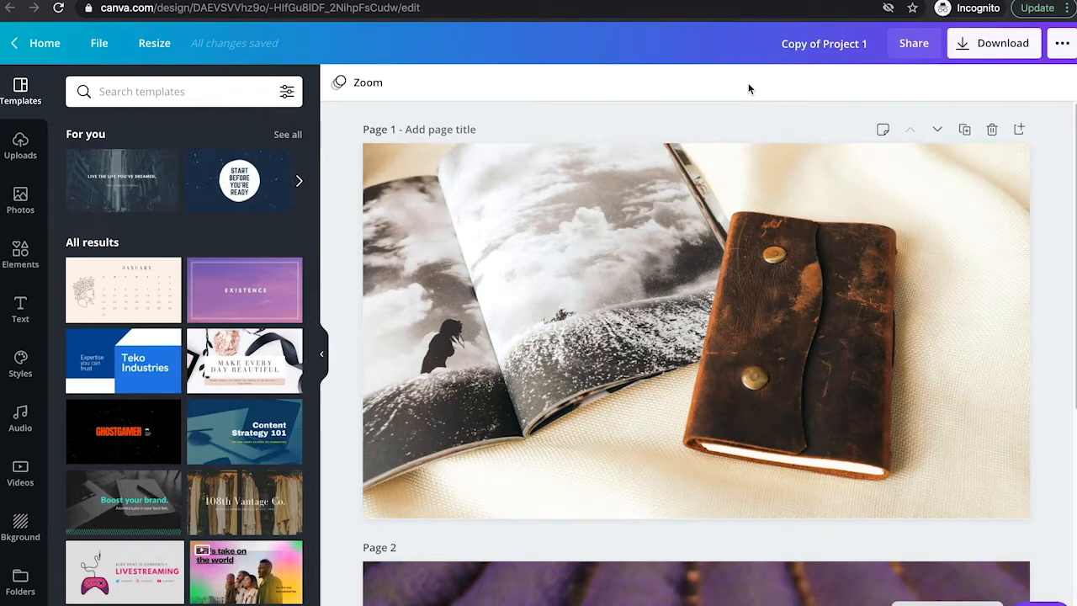
Step: Clear the photos from the copied design and reduce it to a single blank page
left_click(729, 283)
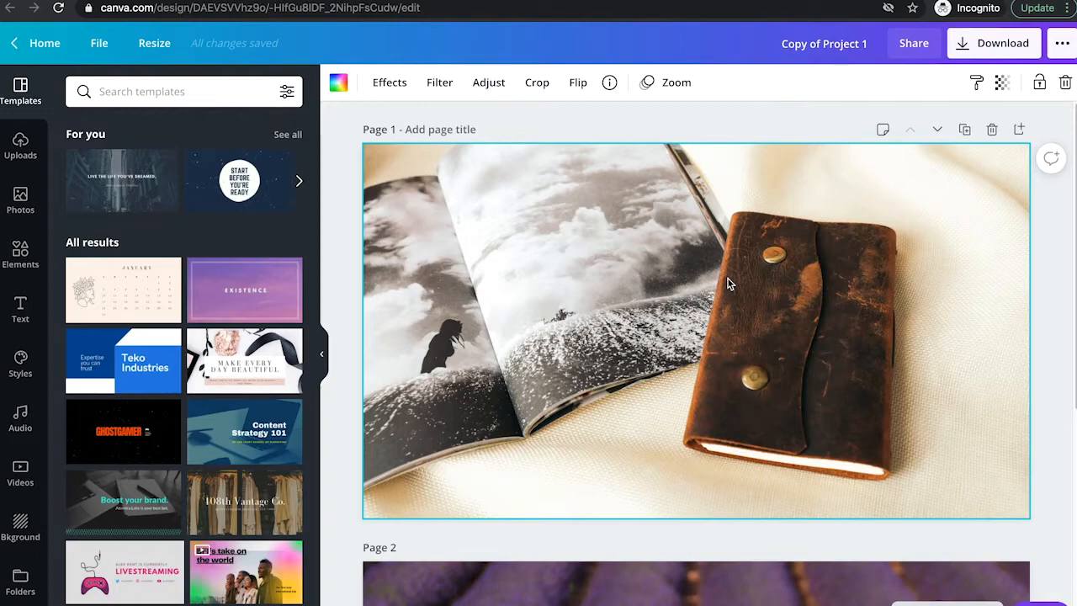
scroll(846, 269, "down", 3)
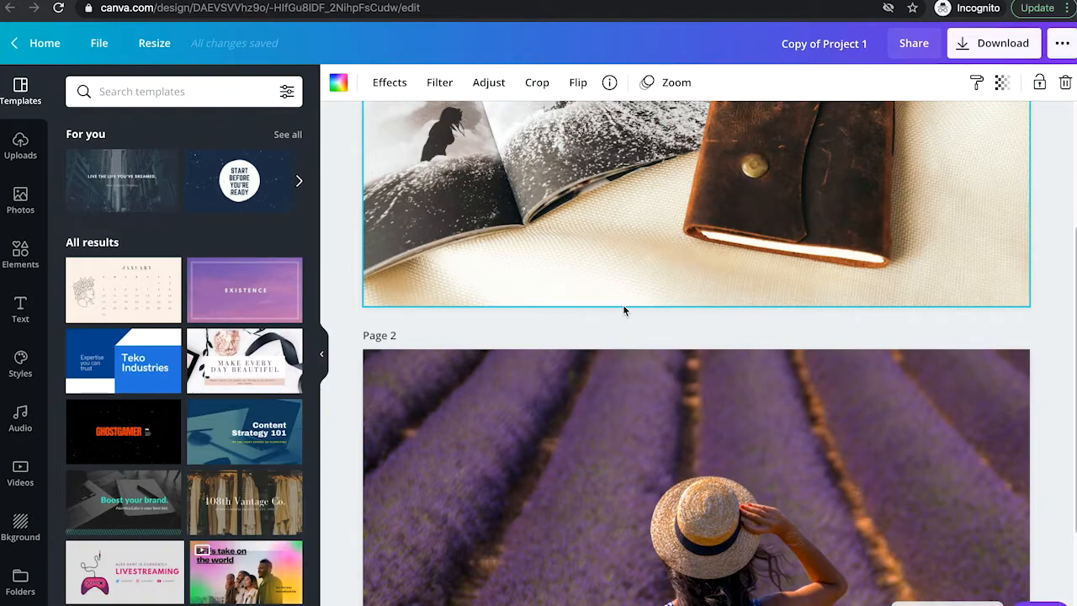
scroll(639, 303, "up", 2)
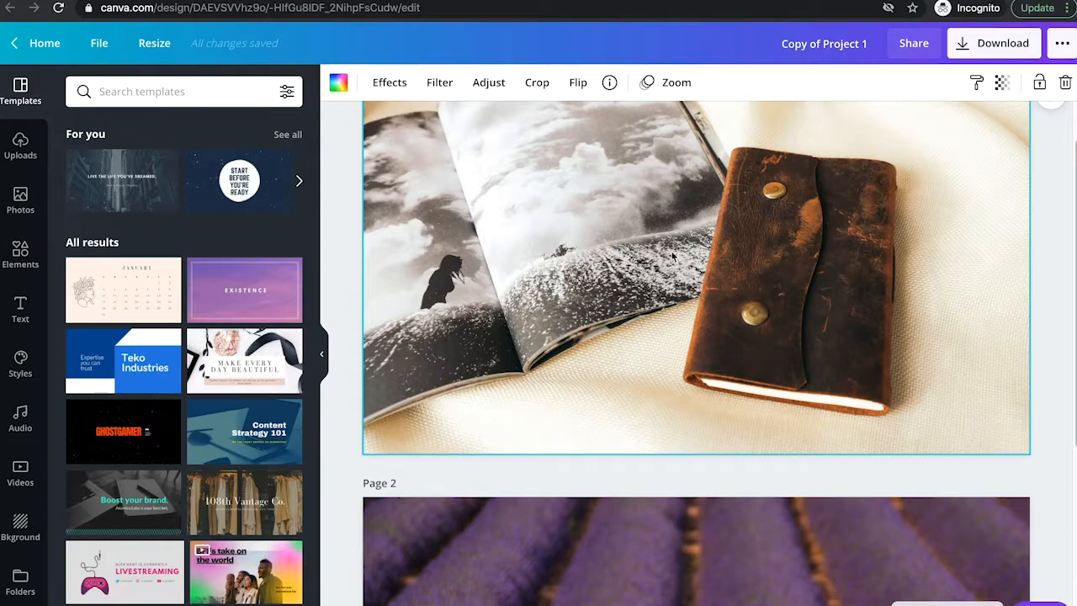
scroll(631, 240, "down", 1)
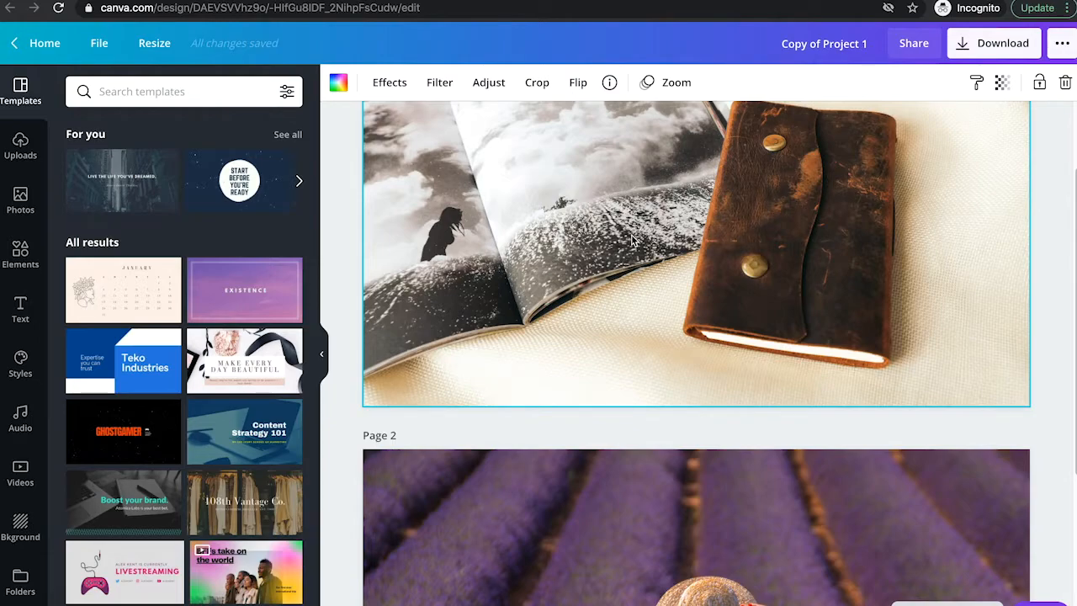
key("Delete")
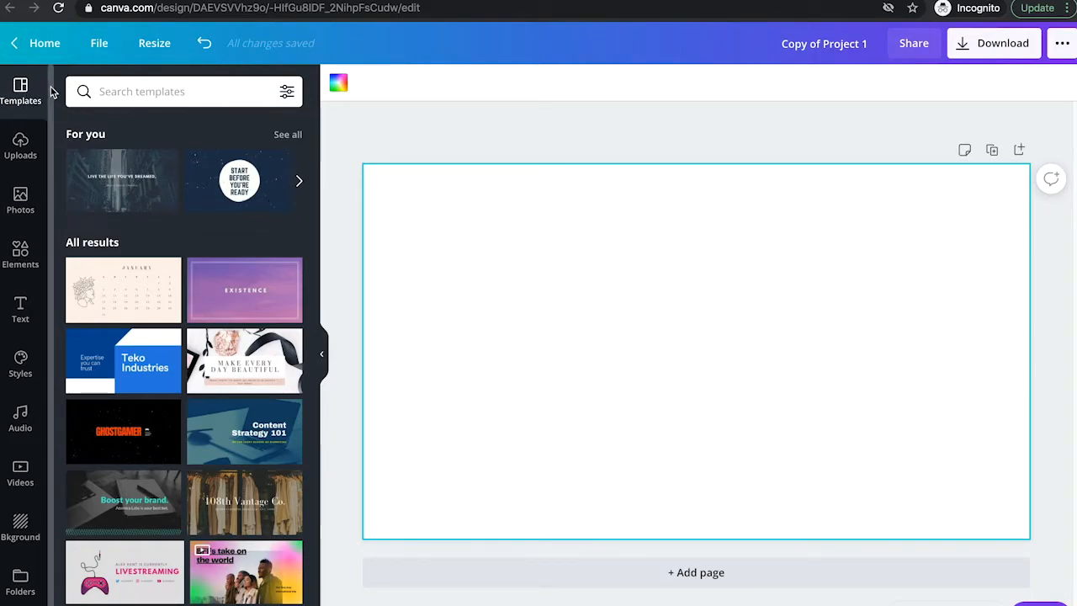
Step: Apply the animated Black Friday template to the blank page
scroll(115, 404, "down", 5)
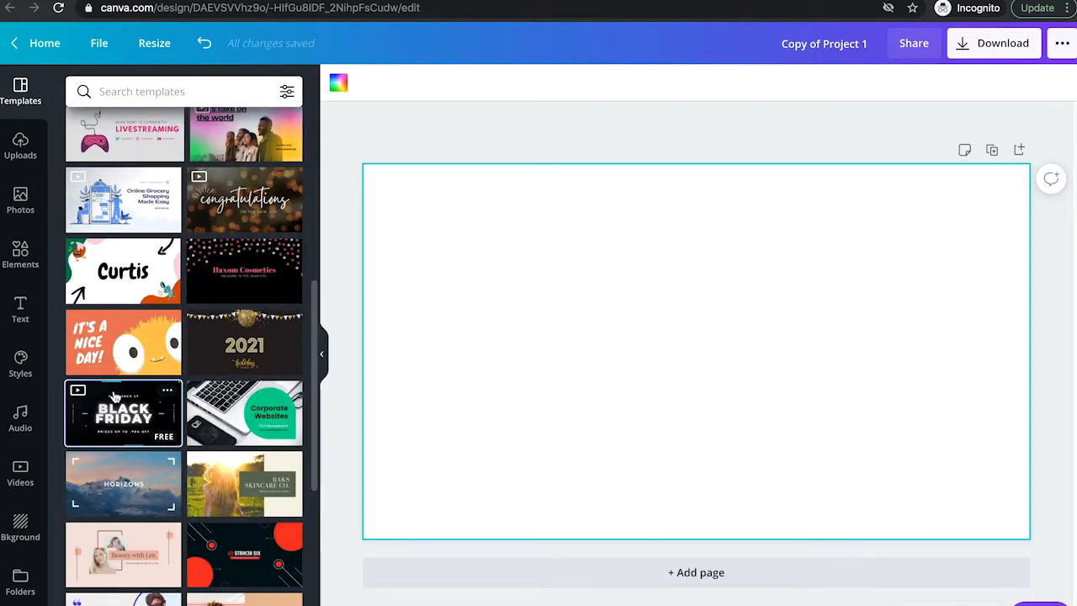
left_click_drag(115, 395, 472, 213)
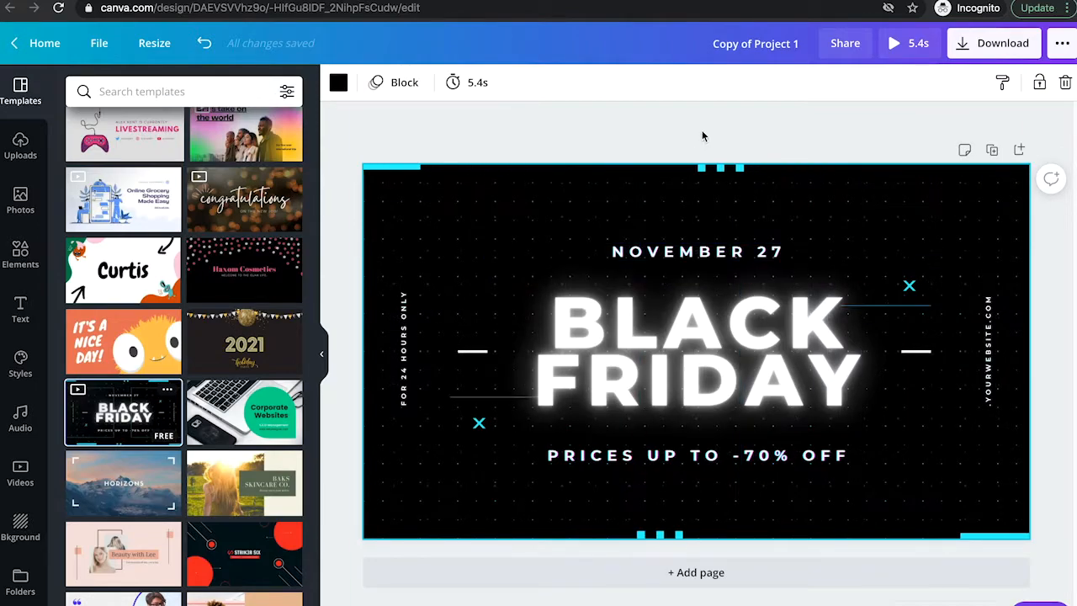
left_click(654, 241)
left_click(648, 326)
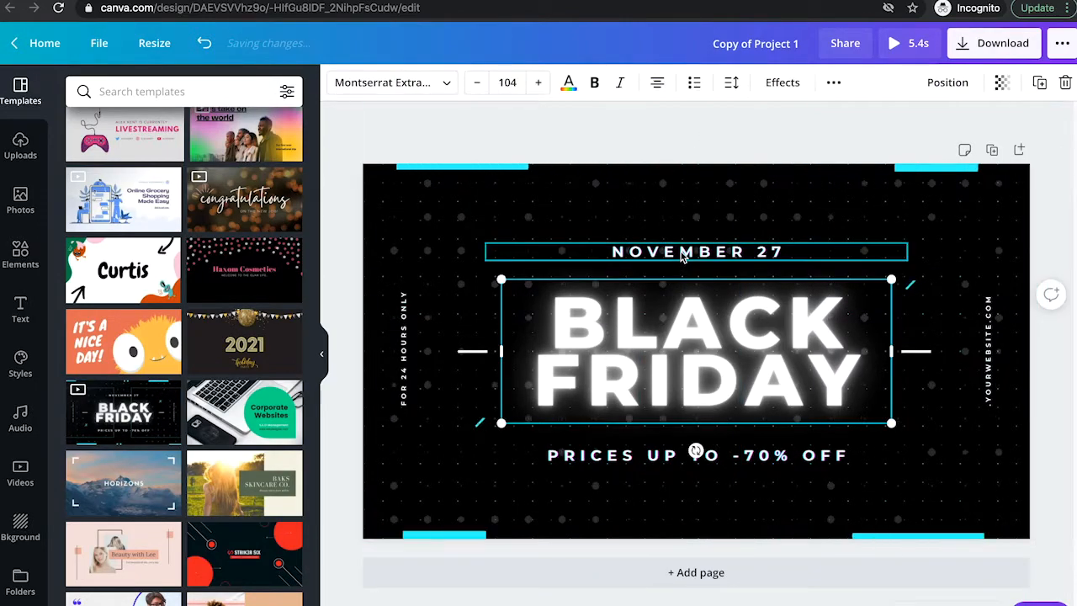
left_click(683, 258)
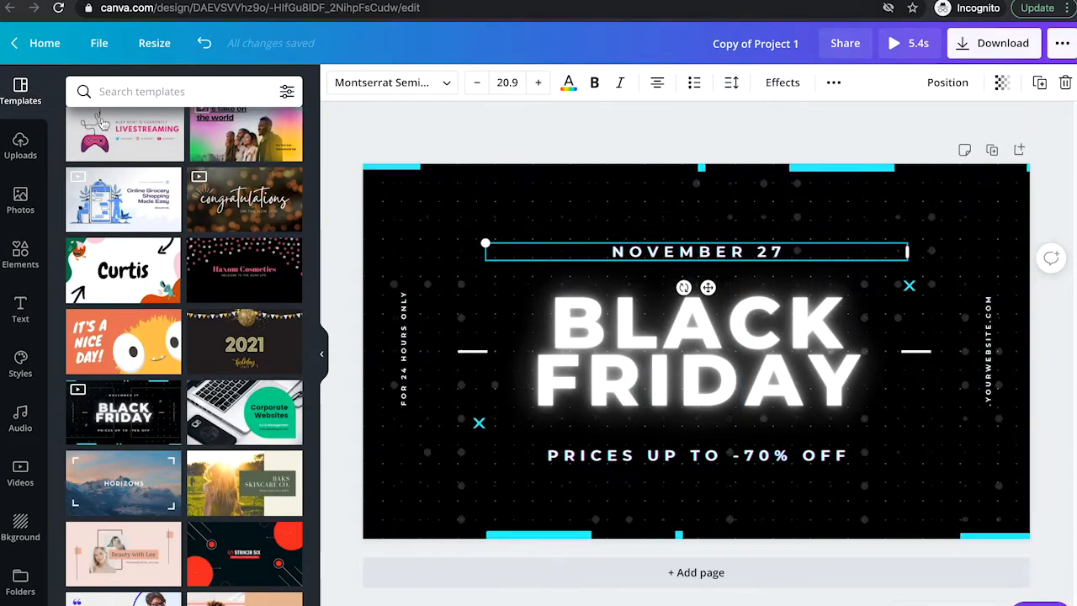
left_click(97, 49)
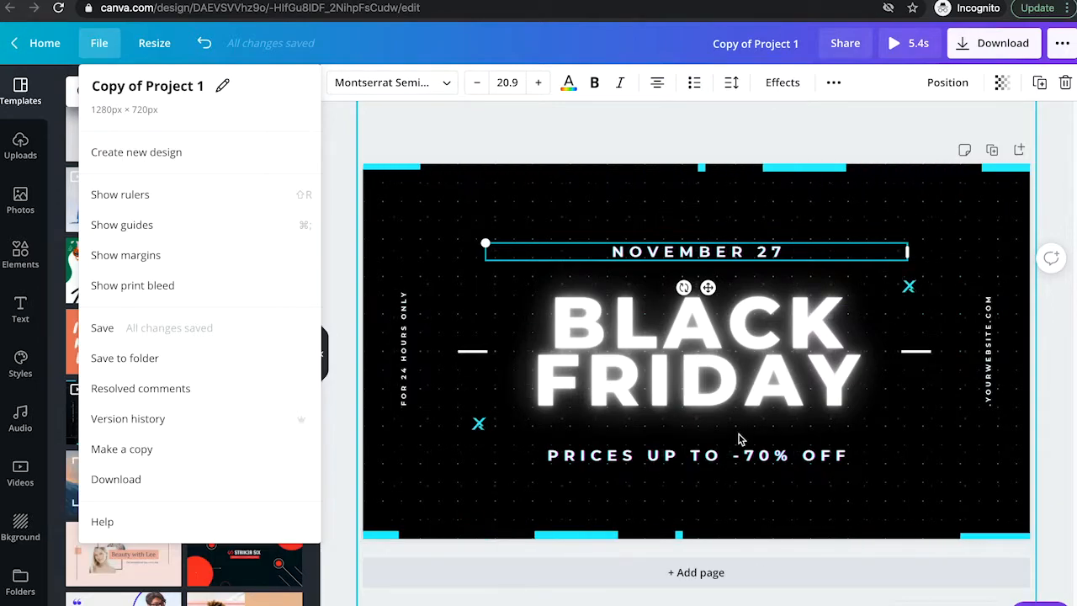
left_click(544, 143)
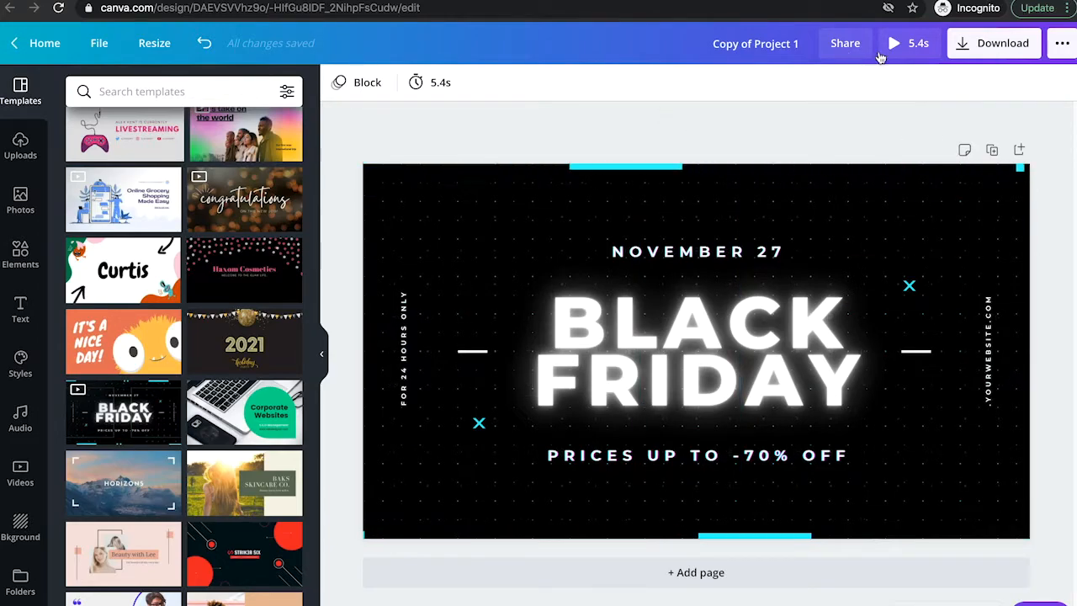
Step: Examine which kinds of share link the copied design offers, then leave the sharing options
left_click(849, 49)
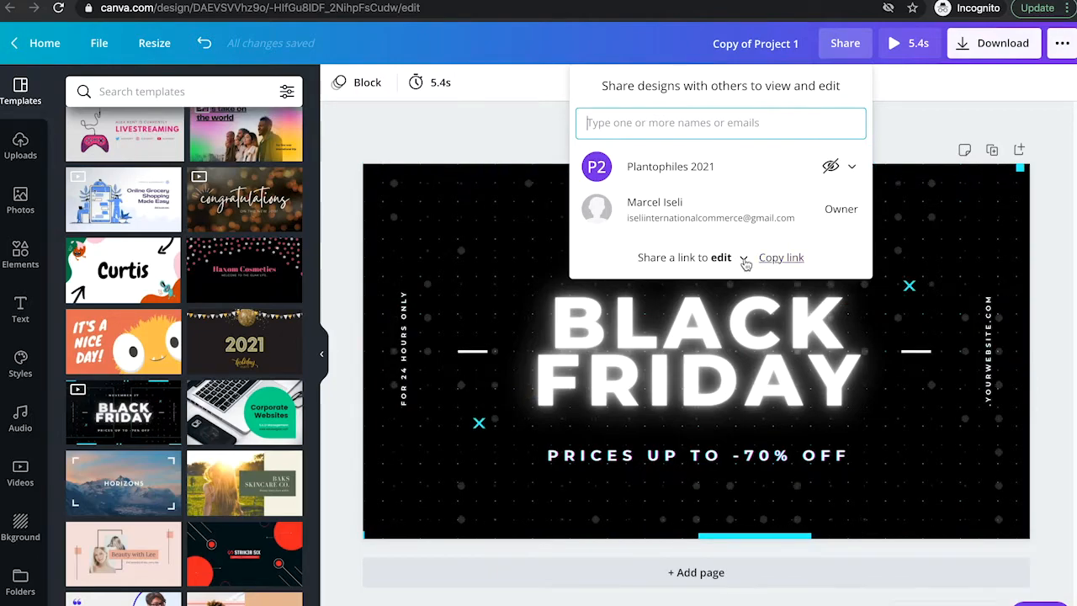
left_click(744, 260)
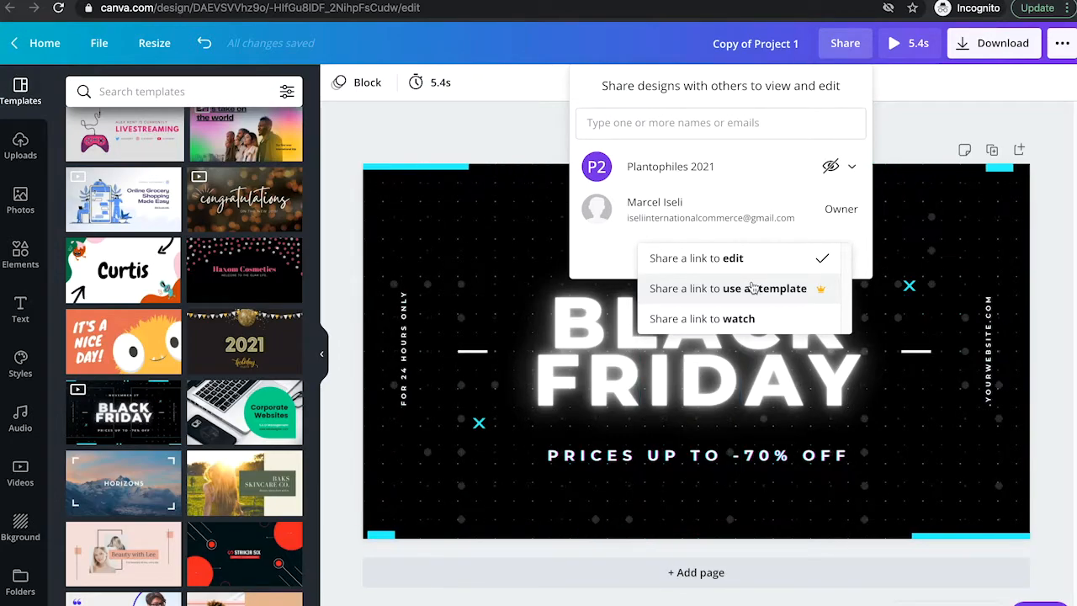
left_click(660, 410)
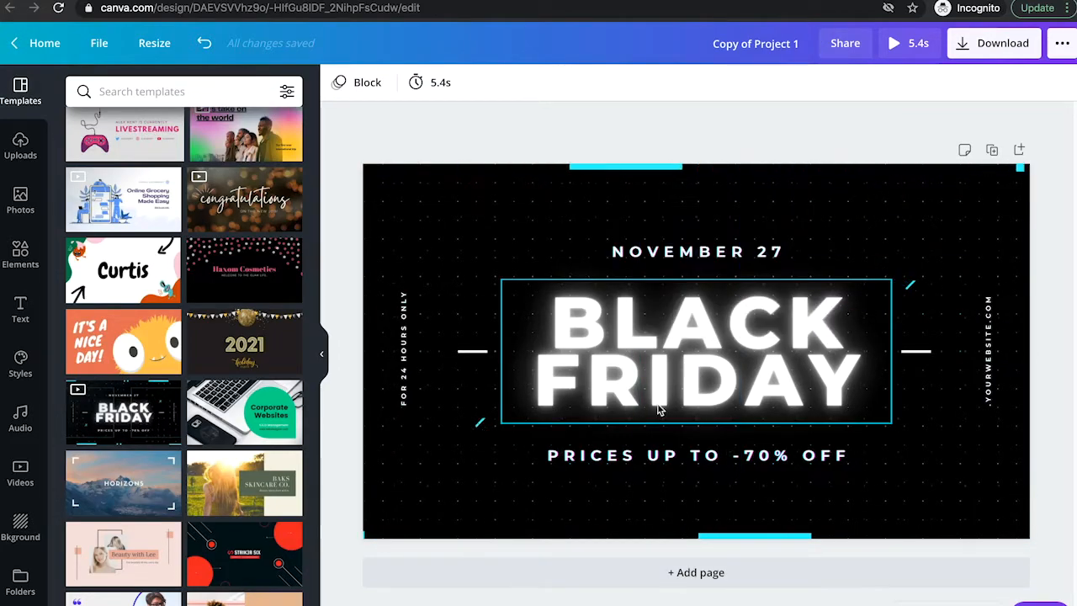